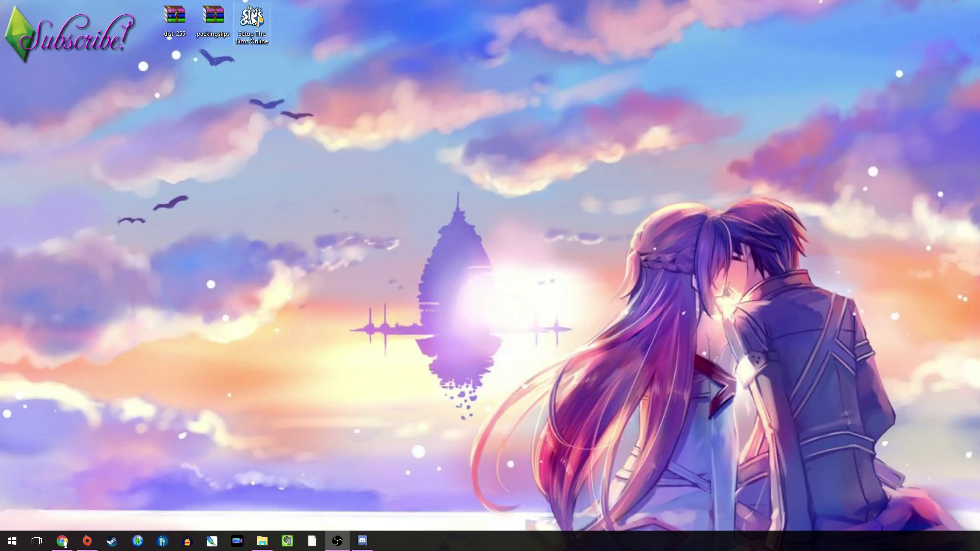
left_click(254, 22)
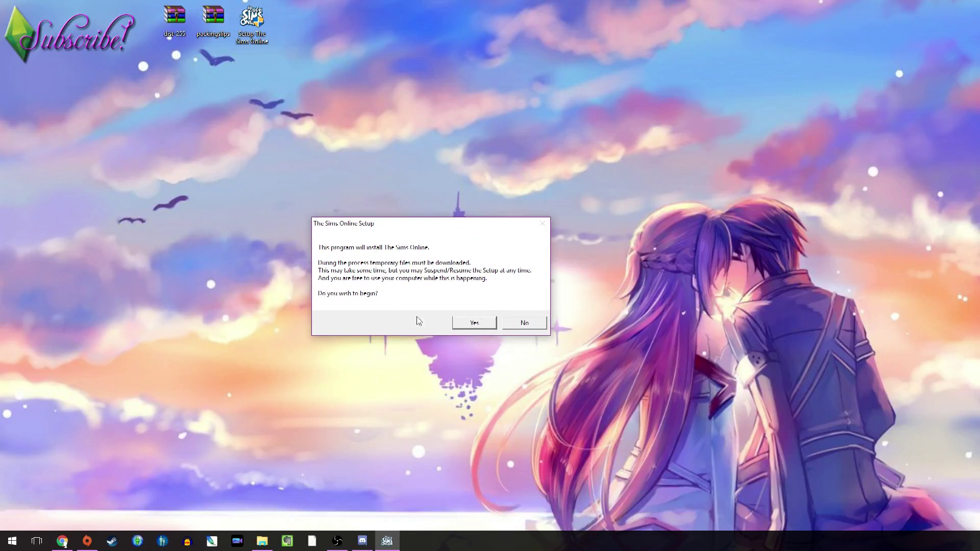
left_click(471, 327)
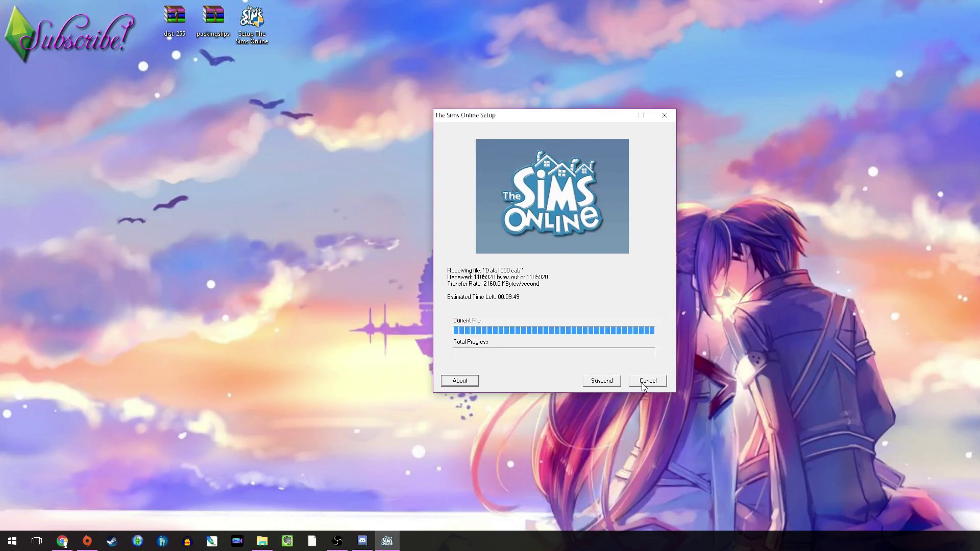
left_click(644, 382)
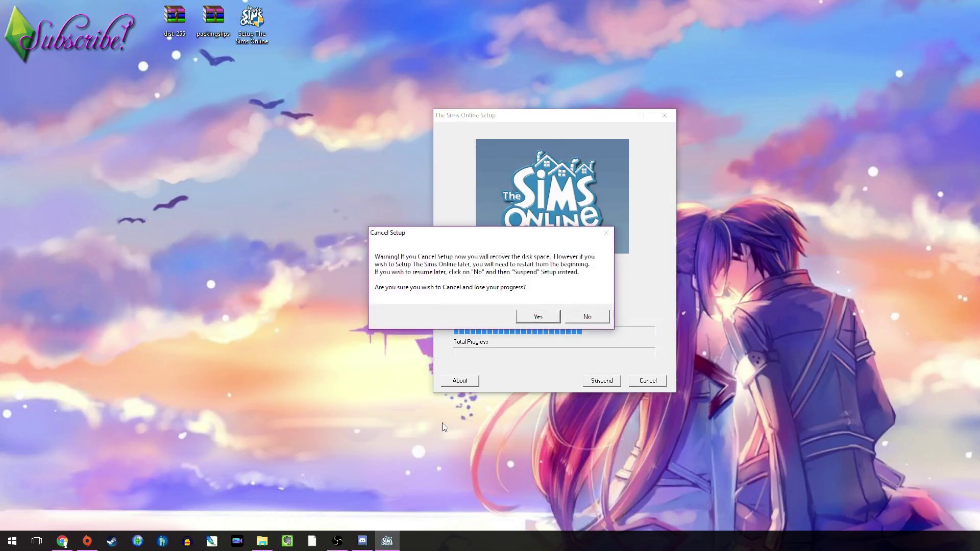
left_click(539, 317)
left_click(580, 308)
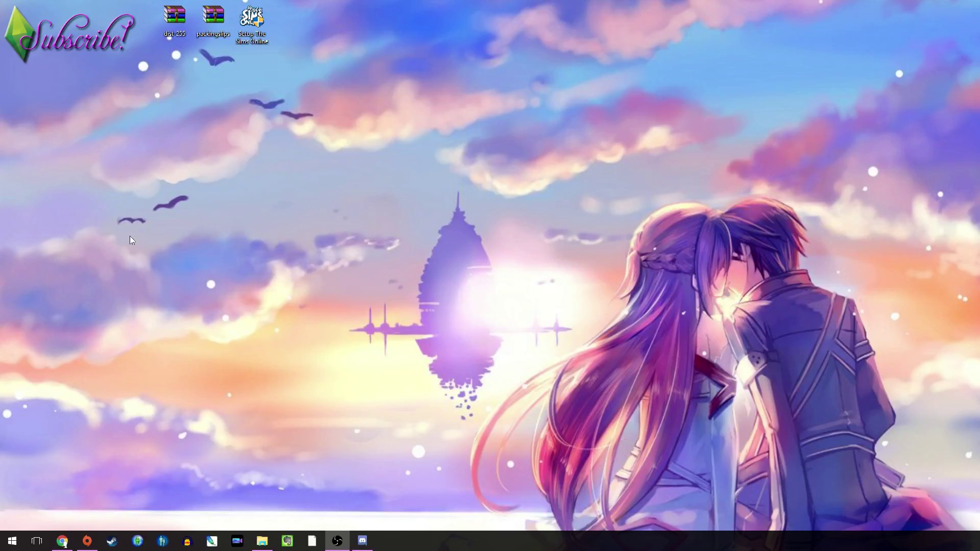
- Place the dist archive below the setup file on the desktop and open its extraction options
left_click(255, 20)
left_click_drag(361, 108, 237, 90)
right_click(253, 74)
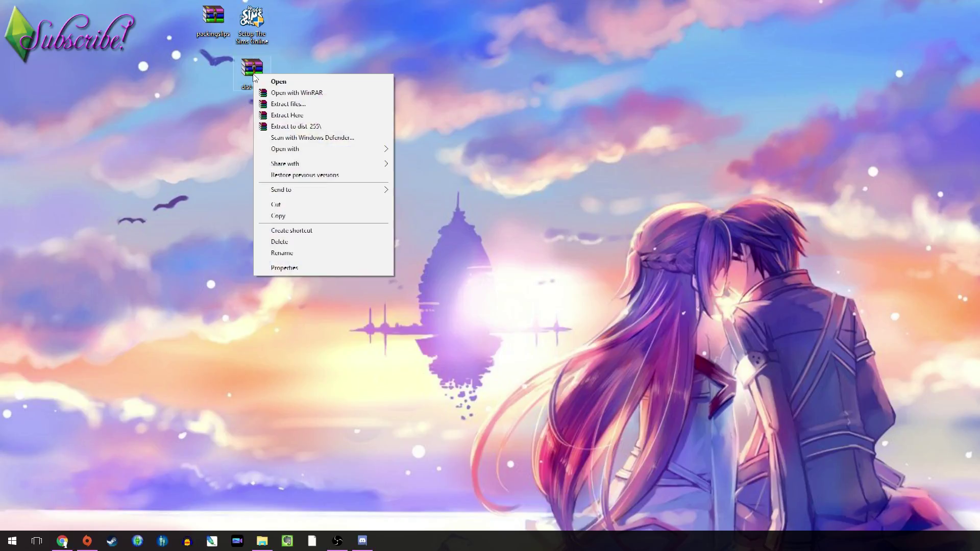
left_click(289, 104)
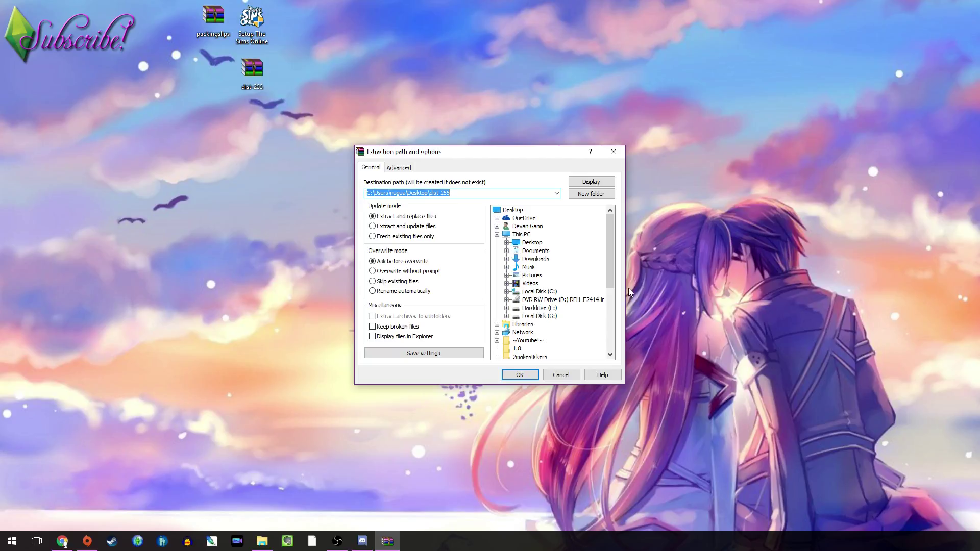
- Extract the dist archive into C:\Program Files\Maxis\The Sims Online
left_click(506, 291)
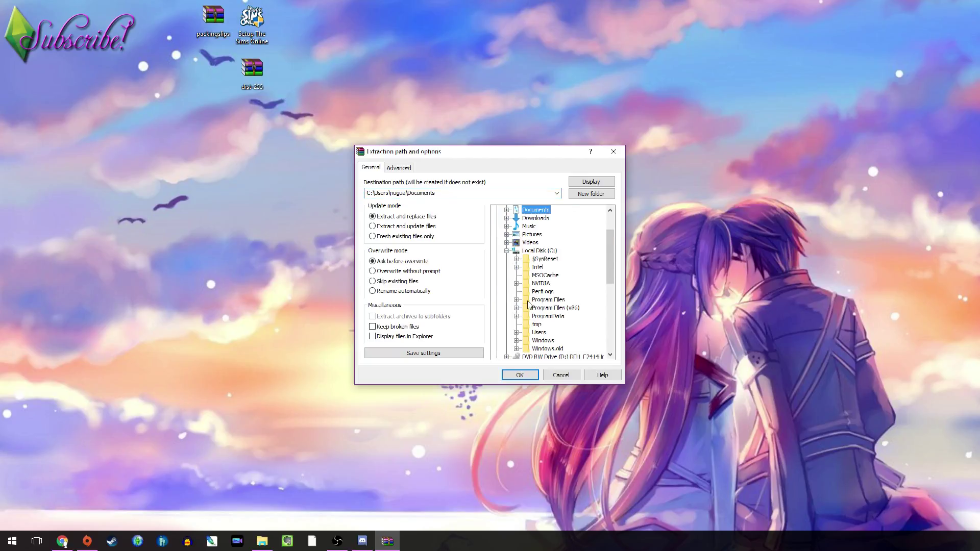
left_click(517, 301)
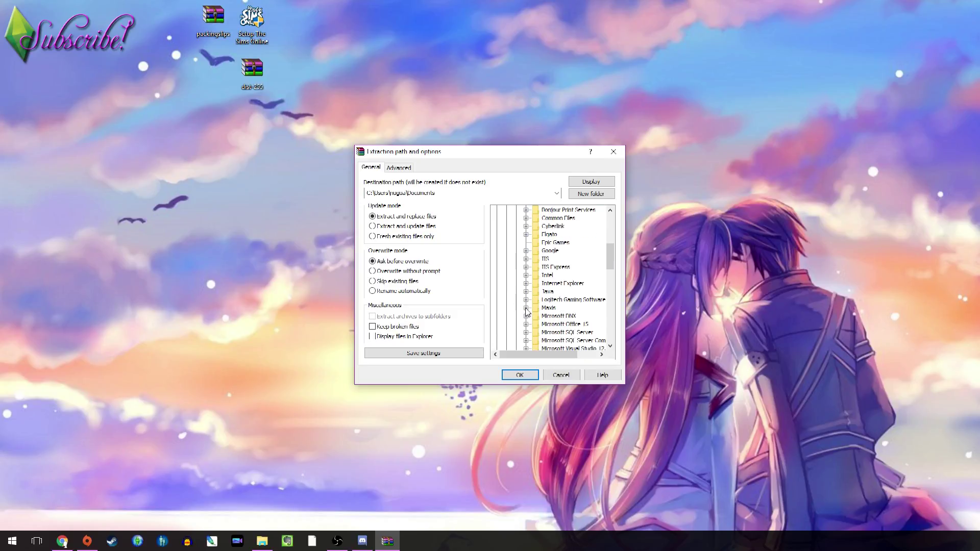
left_click(527, 309)
left_click(545, 317)
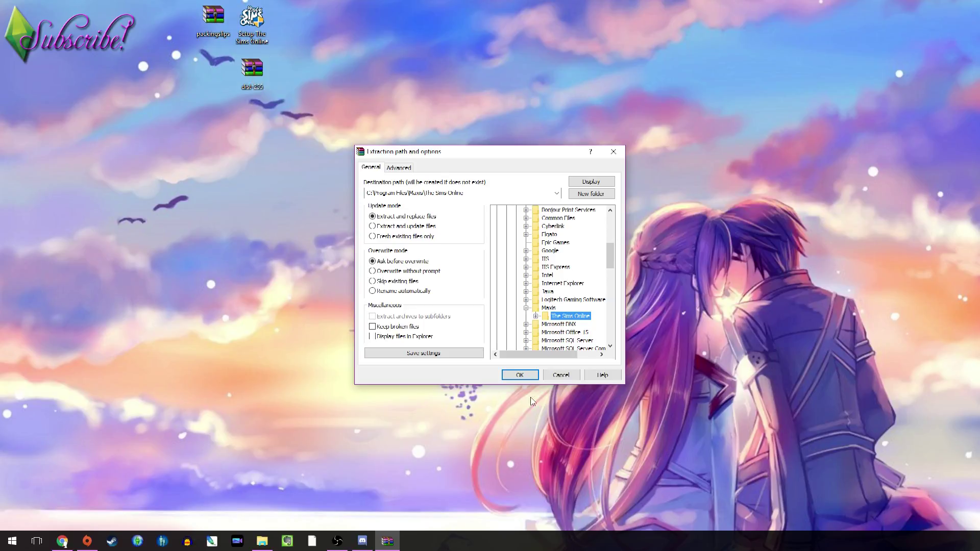
left_click(520, 376)
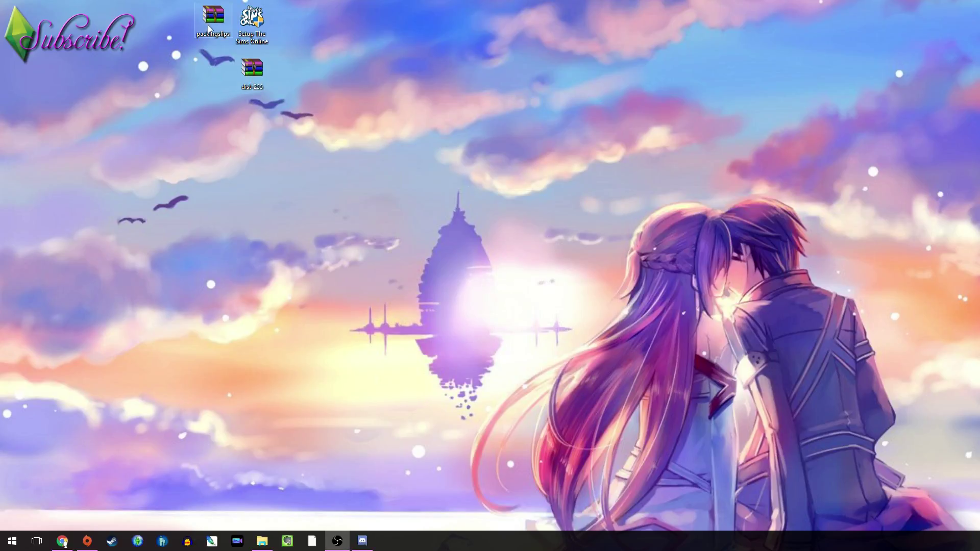
- Place the packingslips archive beside the dist archive on the desktop and open its extraction options
left_click_drag(210, 21, 292, 68)
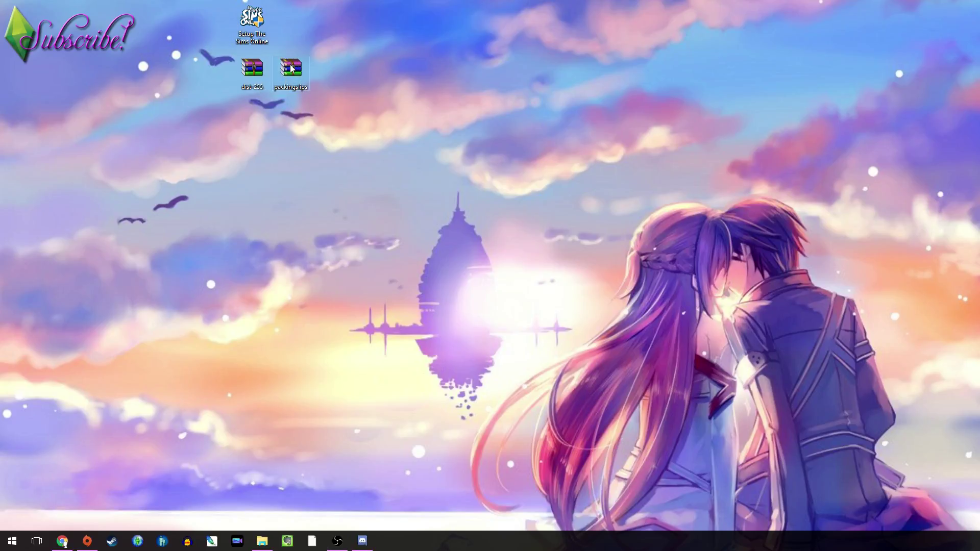
right_click(293, 68)
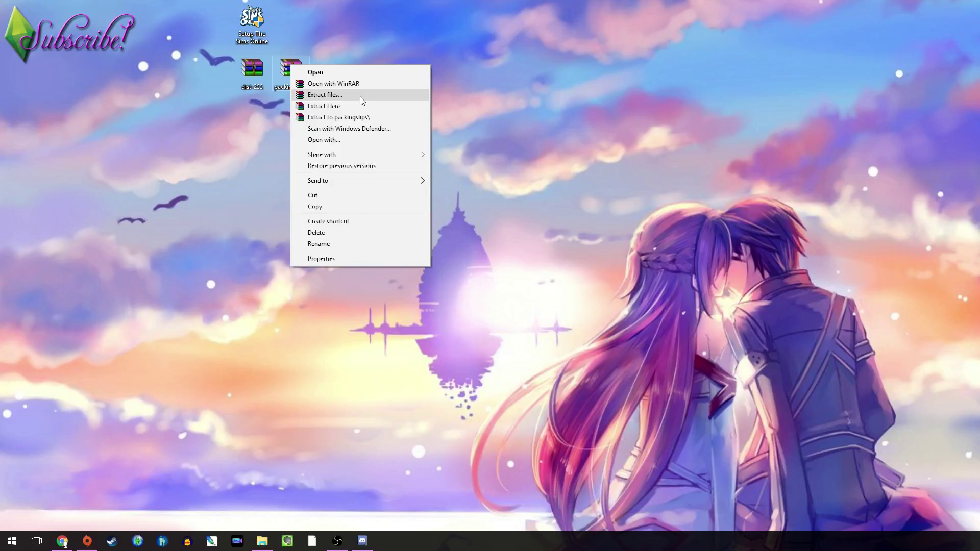
left_click(325, 95)
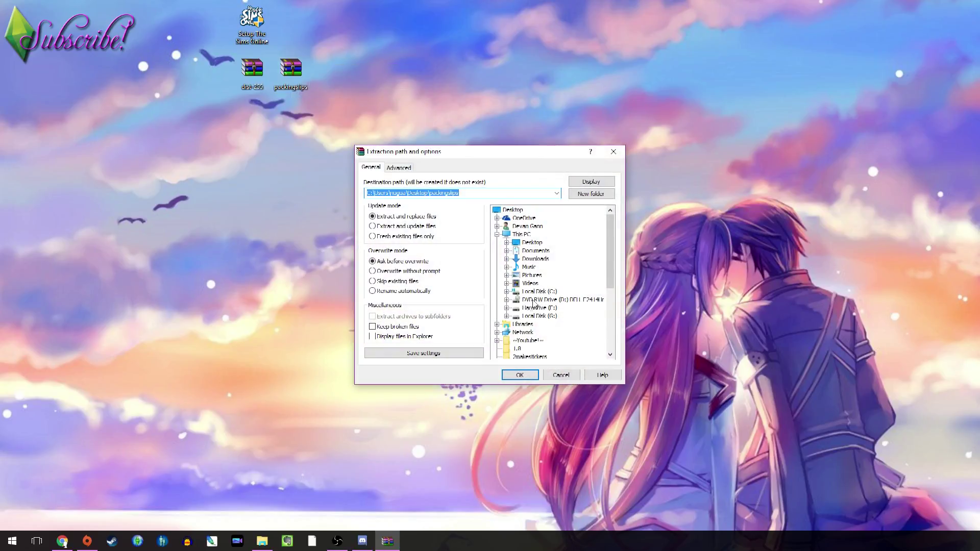
- Extract the packingslips archive into C:\Program Files\Maxis\The Sims Online\TSOClient\packingslips
left_click(507, 292)
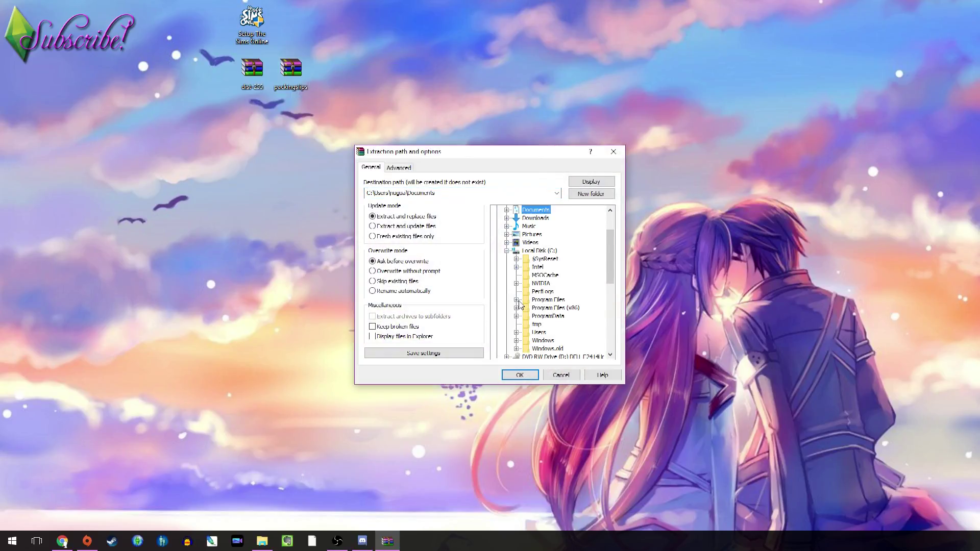
left_click(516, 301)
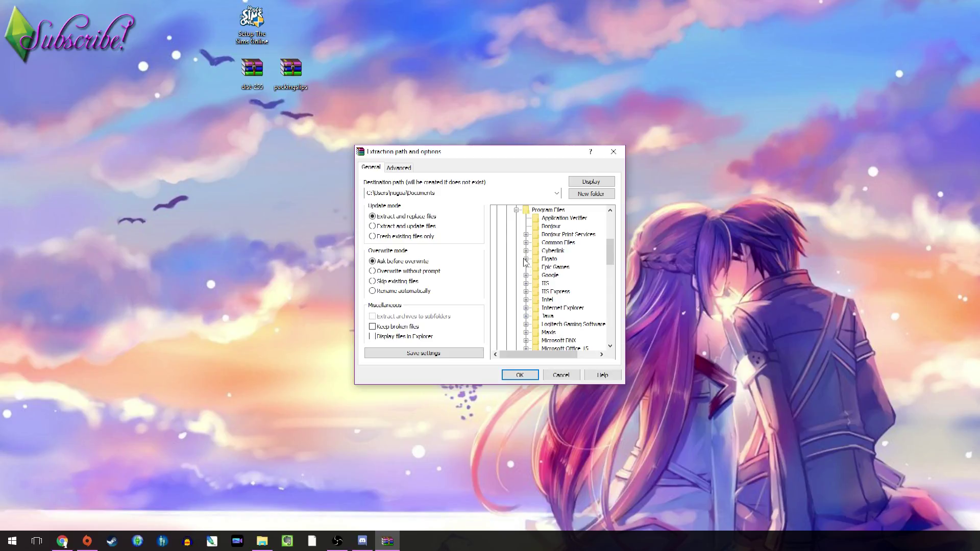
left_click(526, 325)
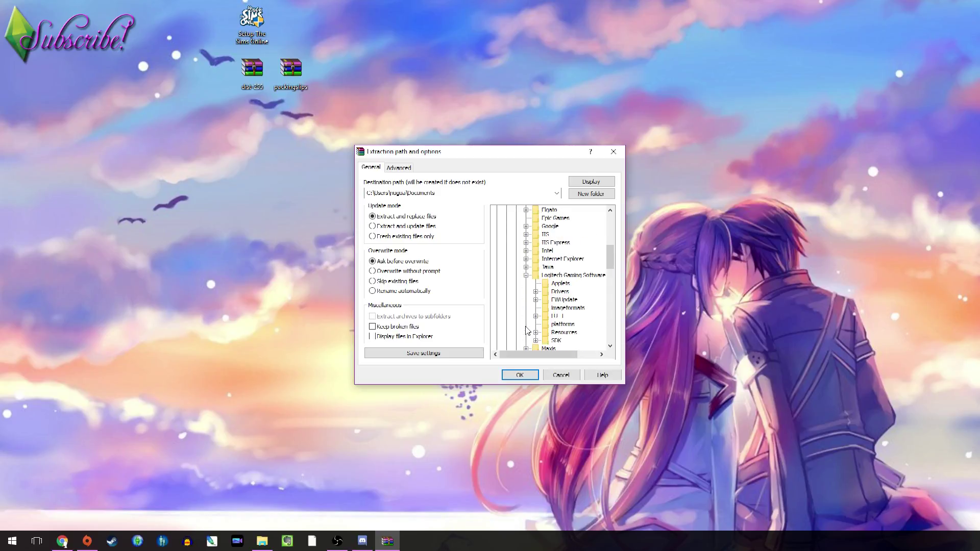
left_click(526, 276)
left_click(526, 284)
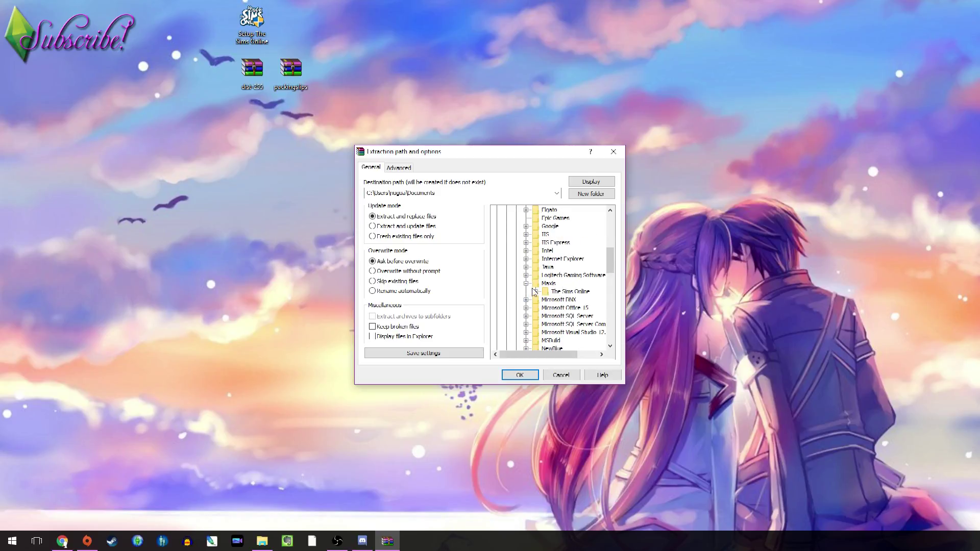
left_click(535, 292)
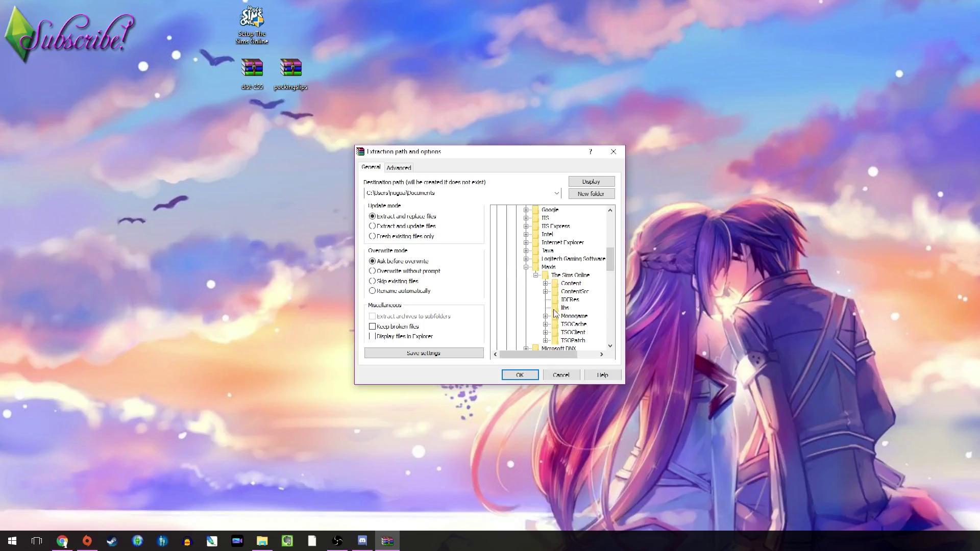
left_click(545, 332)
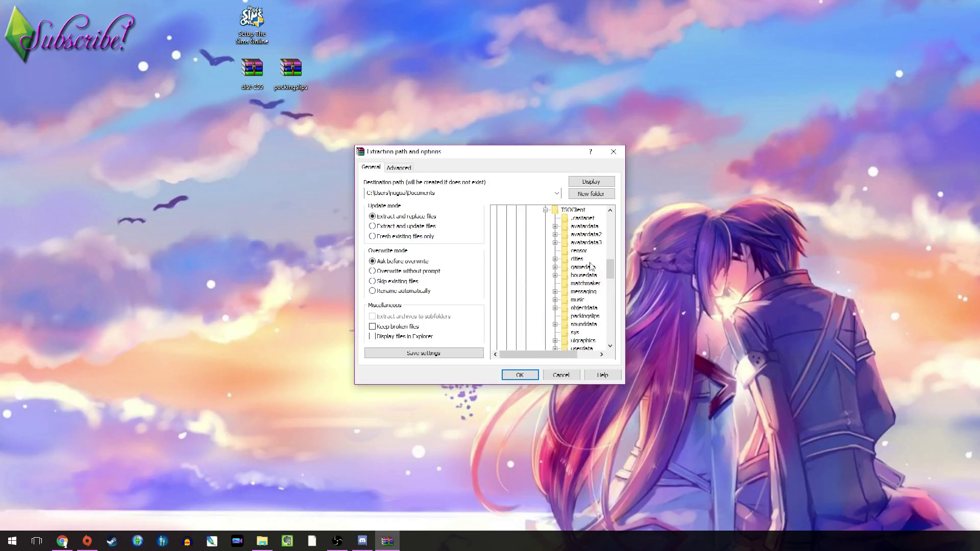
scroll(591, 270, "down", 1)
left_click(584, 292)
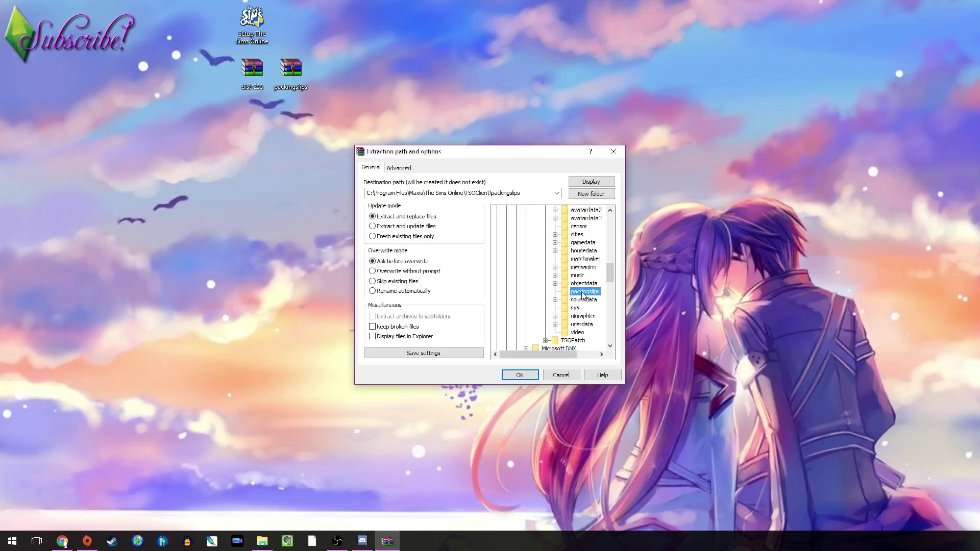
left_click(520, 376)
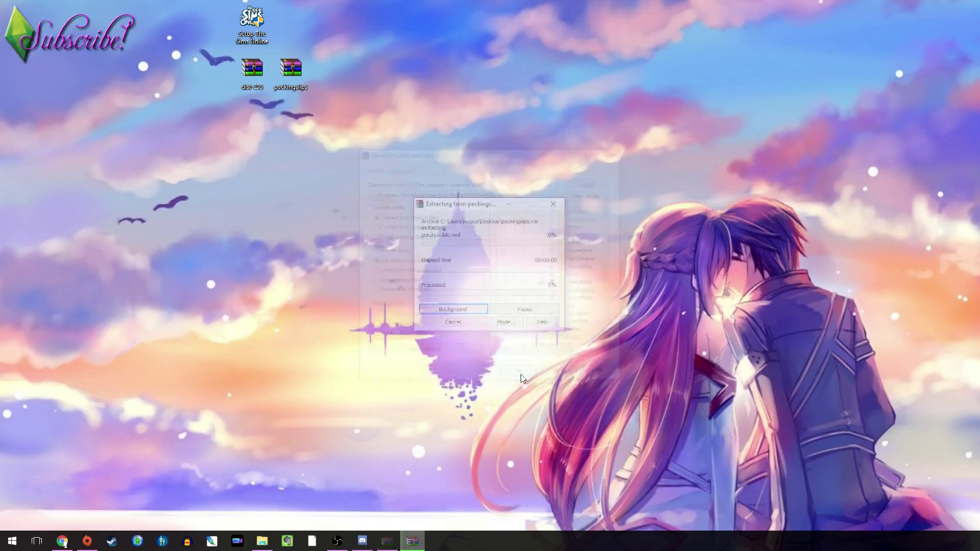
- Switch to File Explorer and open the folder C:\Program Files\Maxis\The Sims Online\TSOClient\packingslips
left_click(261, 541)
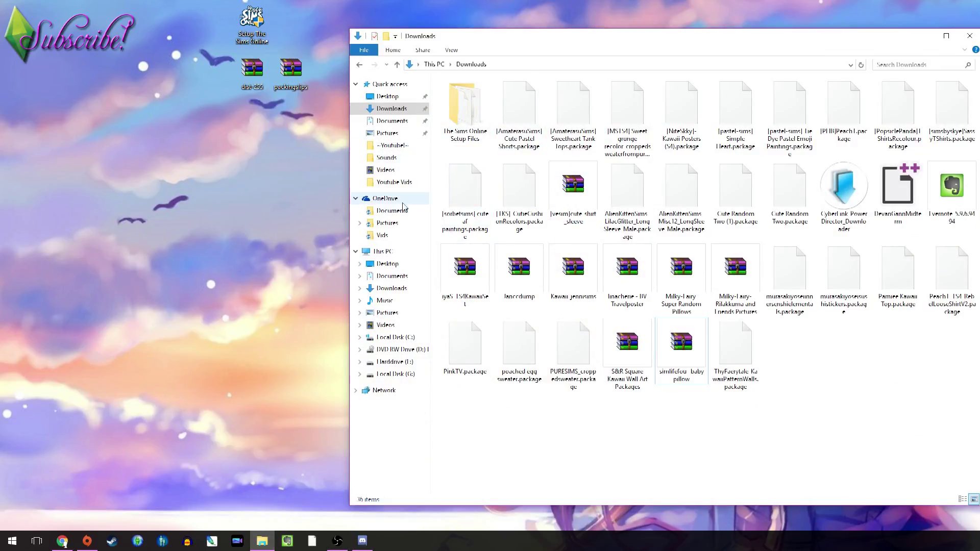
left_click(397, 362)
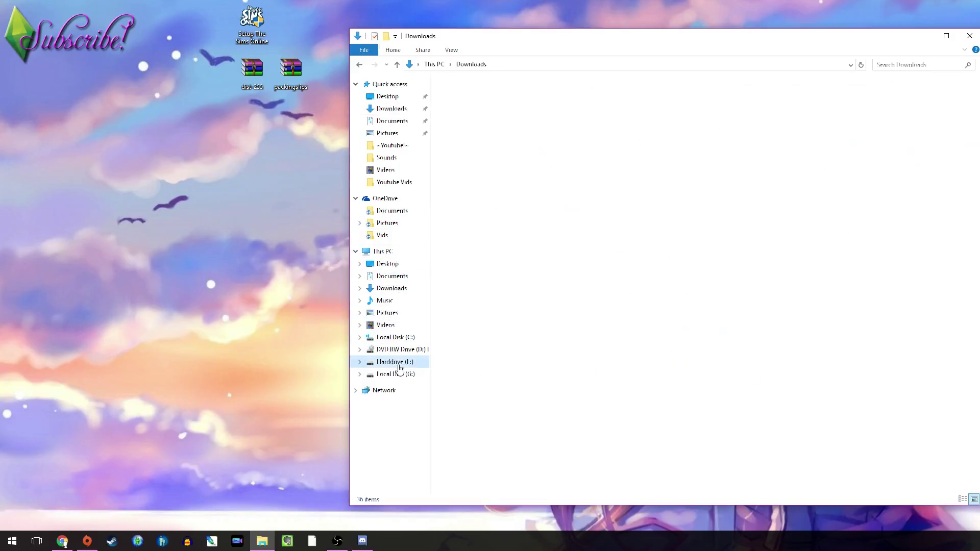
left_click(393, 337)
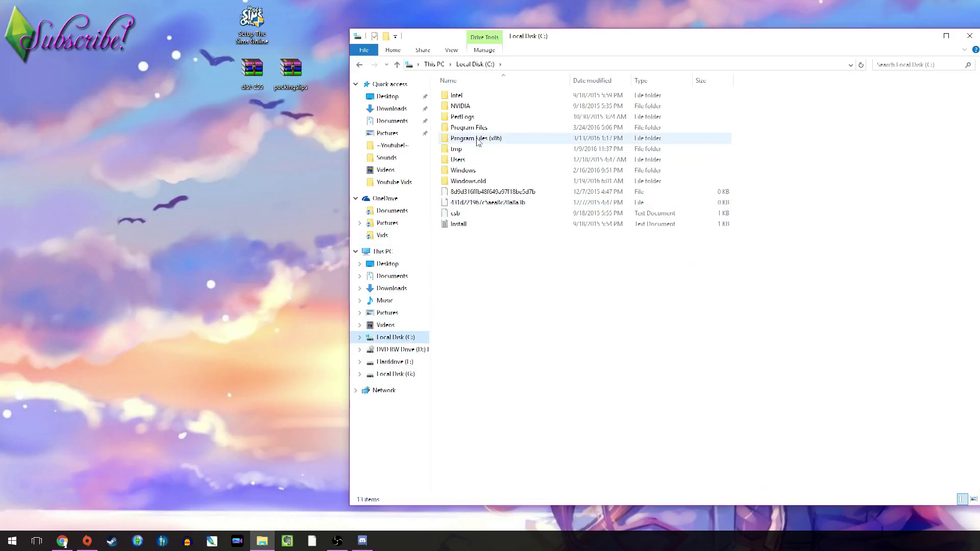
double_click(467, 128)
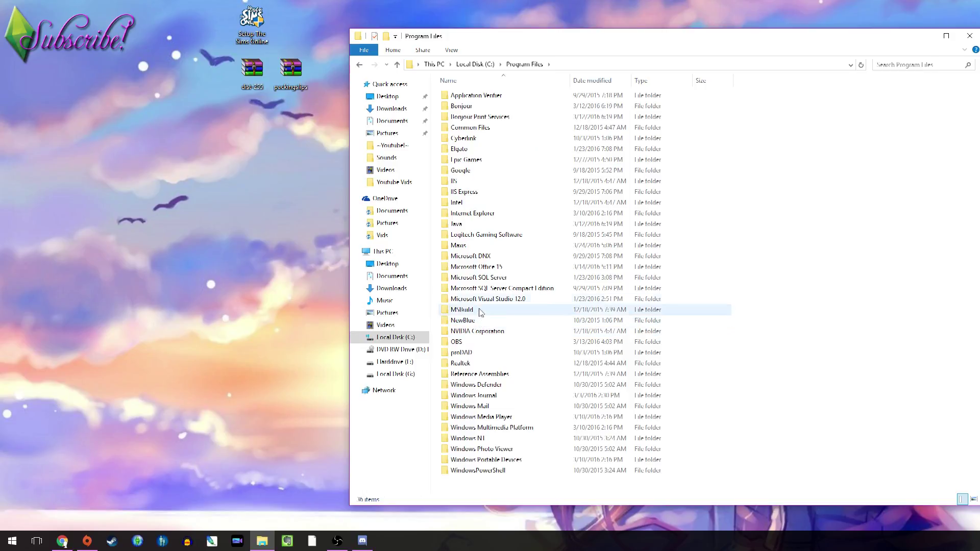
double_click(475, 246)
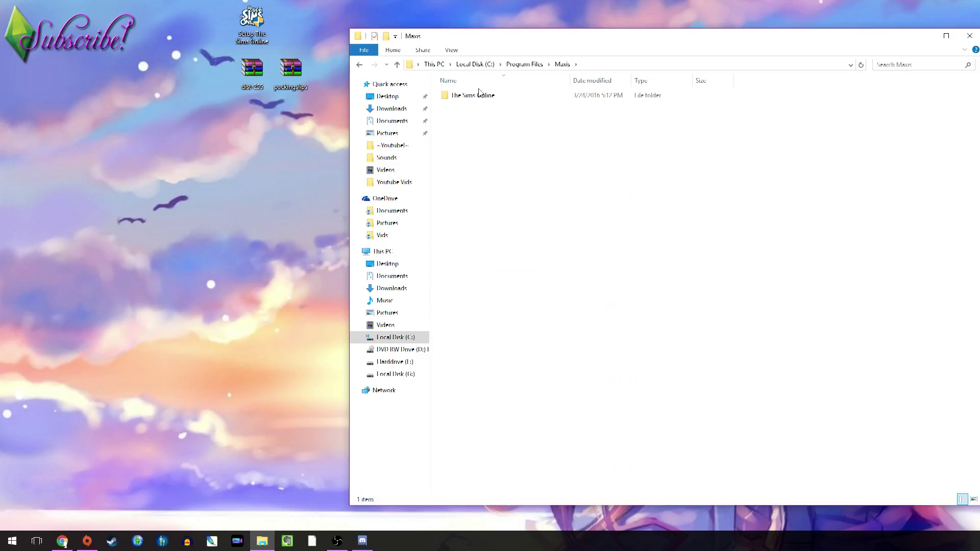
double_click(471, 96)
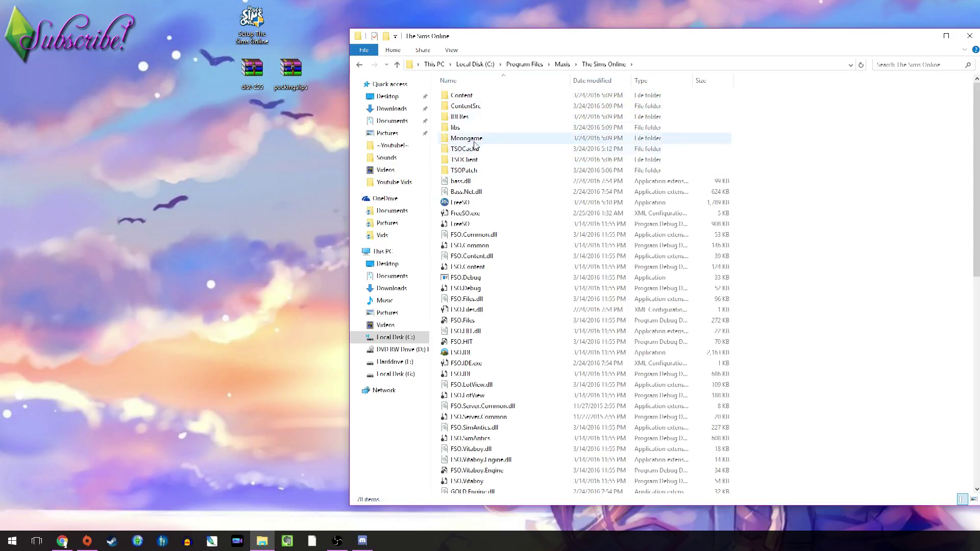
double_click(472, 160)
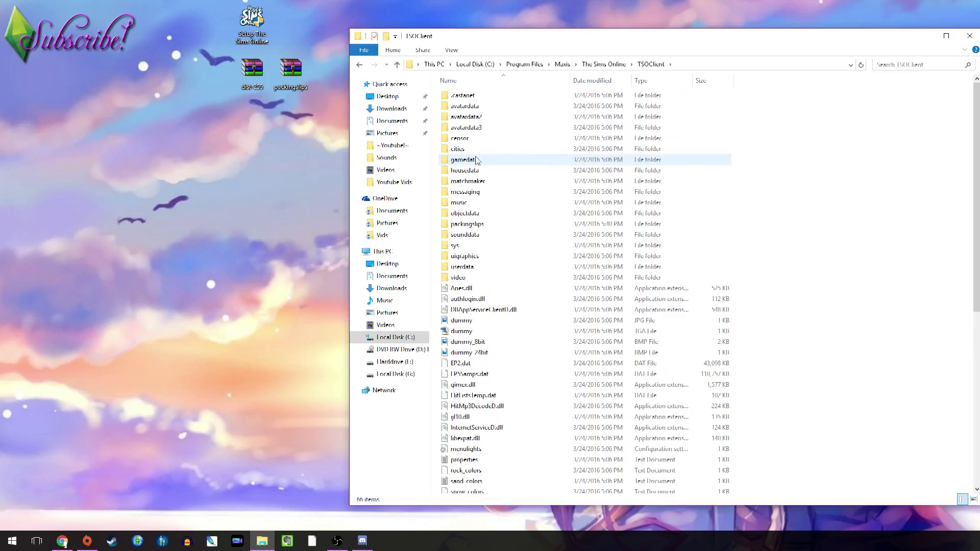
double_click(476, 224)
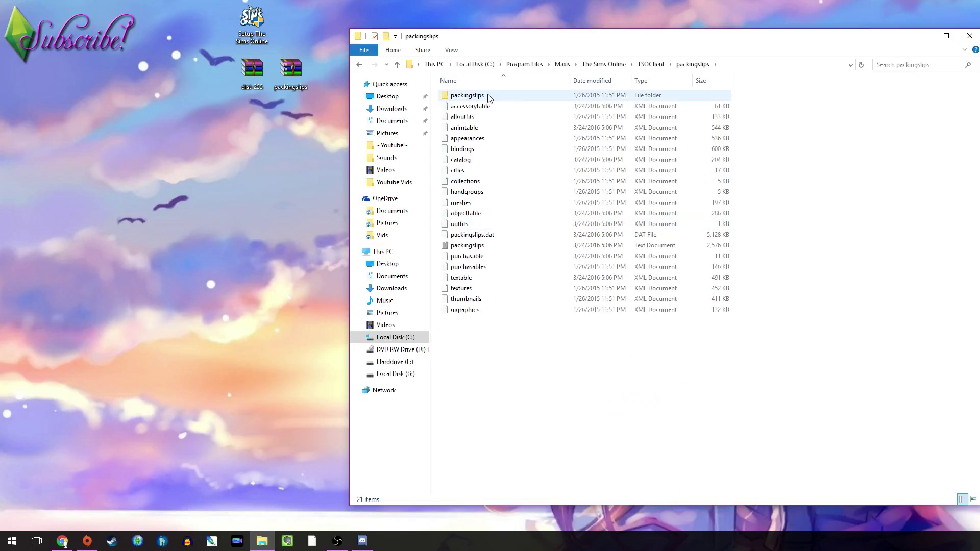
- Move all files from the nested packingslips folder into its parent packingslips folder, replacing the files with the same names
left_click_drag(519, 39, 403, 41)
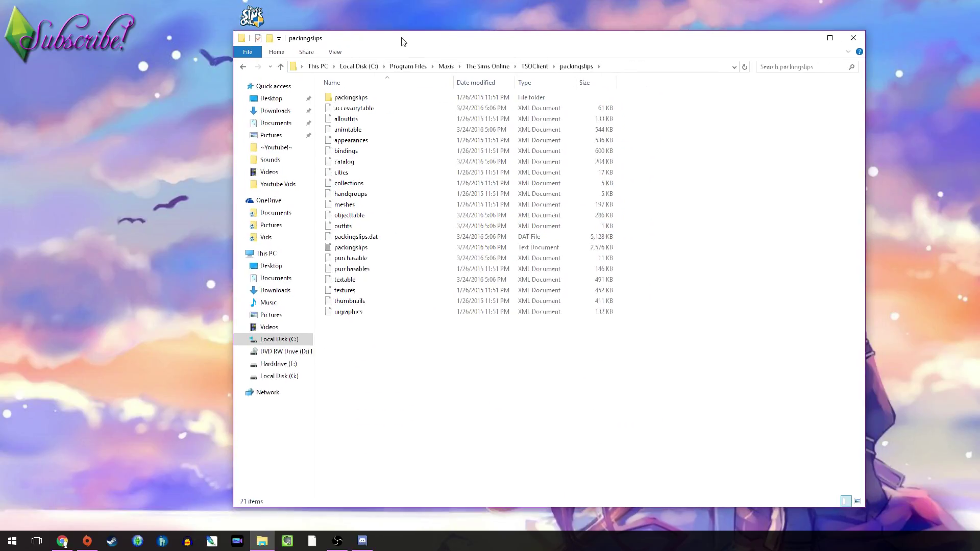
double_click(368, 99)
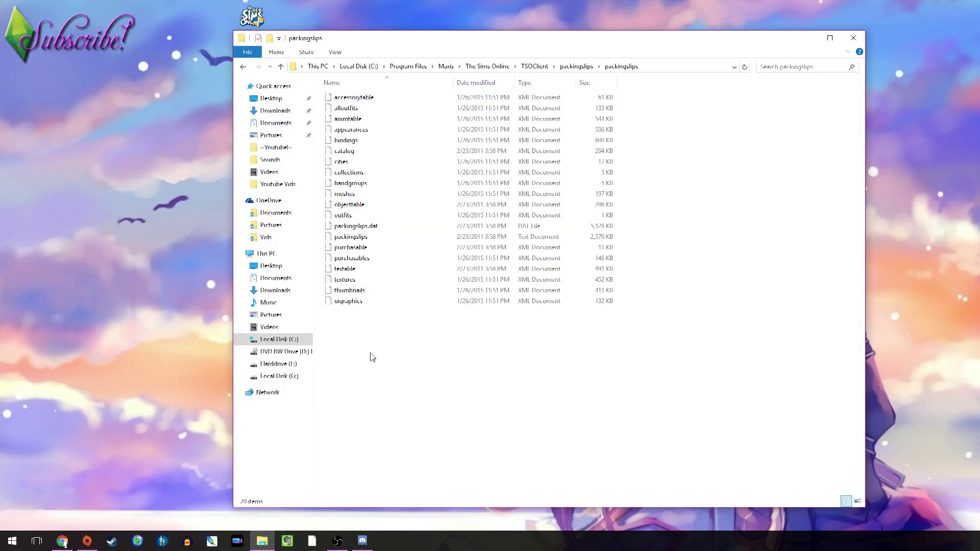
left_click_drag(382, 443, 390, 94)
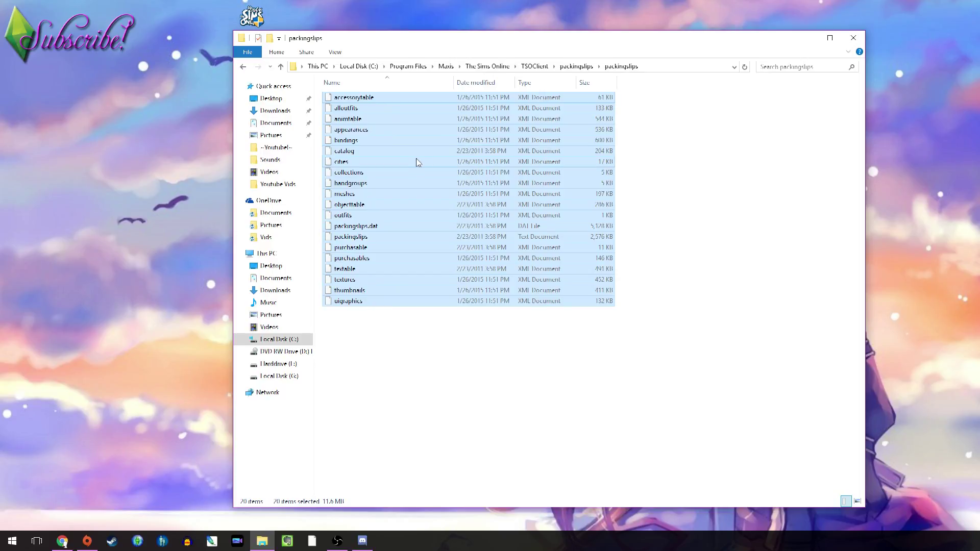
left_click_drag(416, 159, 577, 71)
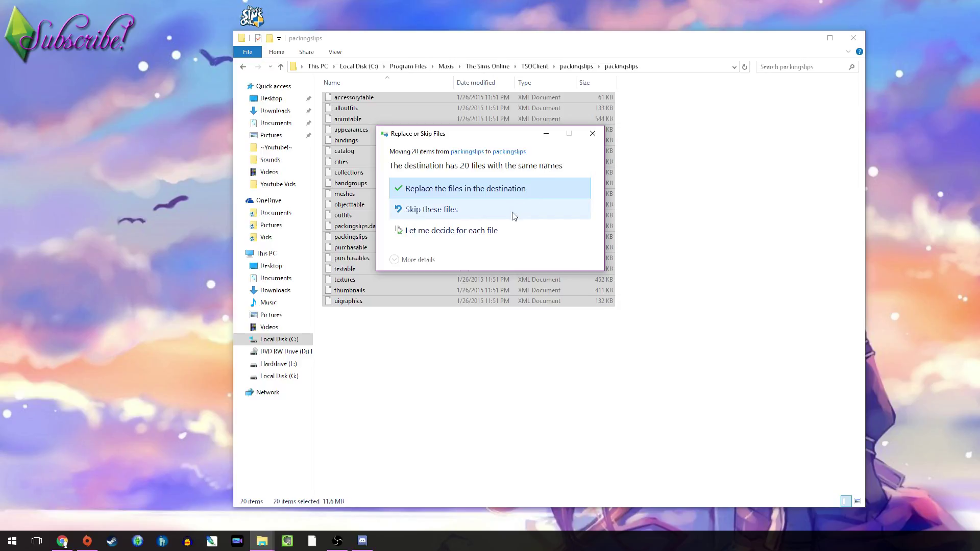
key("Return")
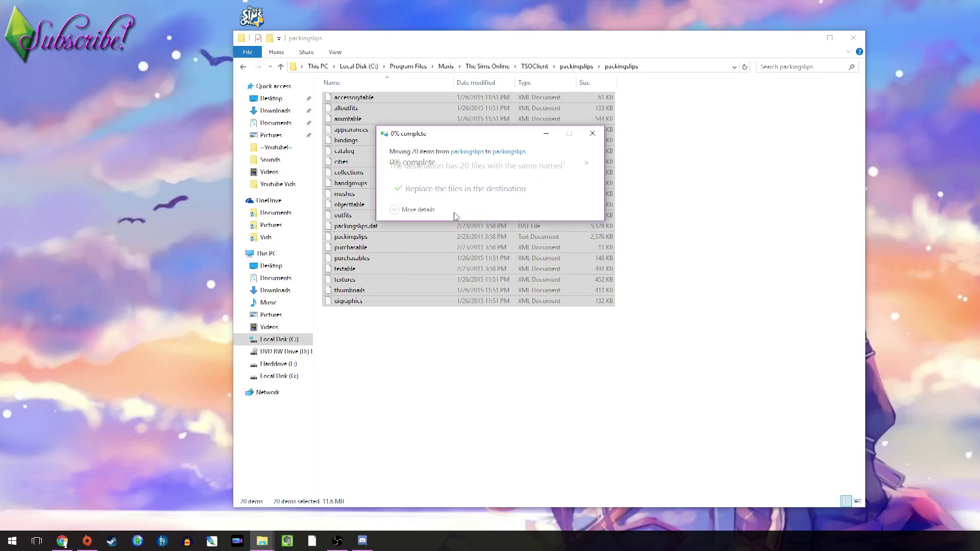
- Delete the emptied nested packingslips folder from TSOClient\packingslips and close the folder window
left_click(576, 66)
key("F2")
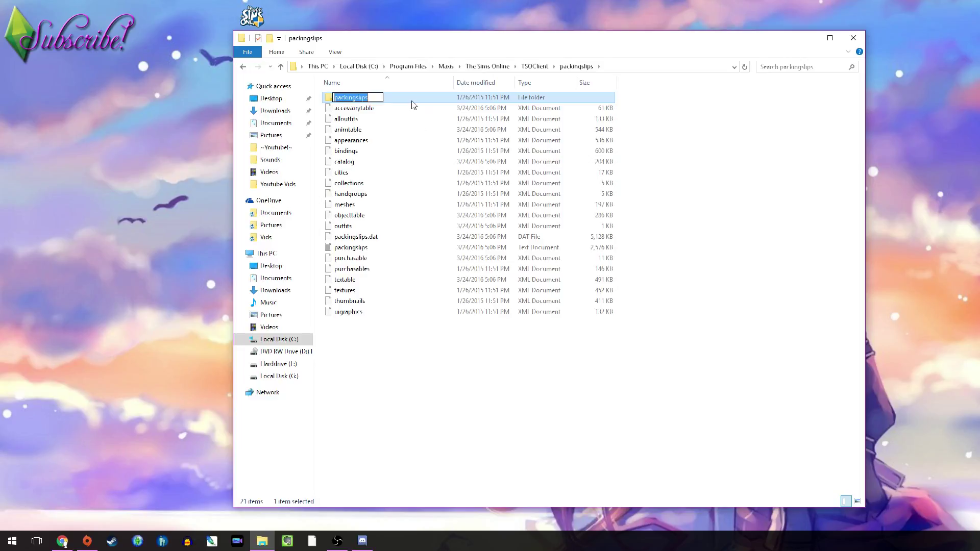
key("Escape")
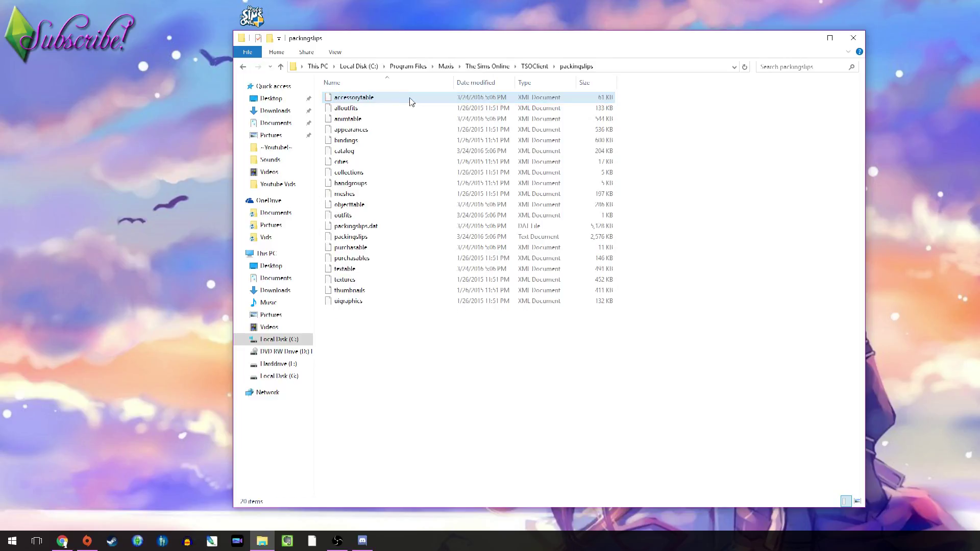
left_click(853, 38)
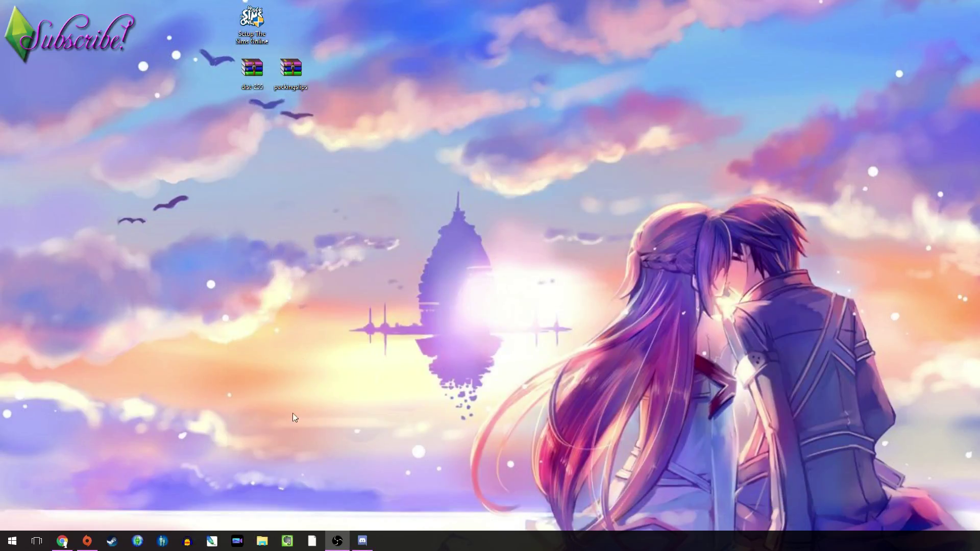
- Open a new File Explorer window and go to the folder C:\Program Files\Maxis\The Sims Online
left_click(262, 540)
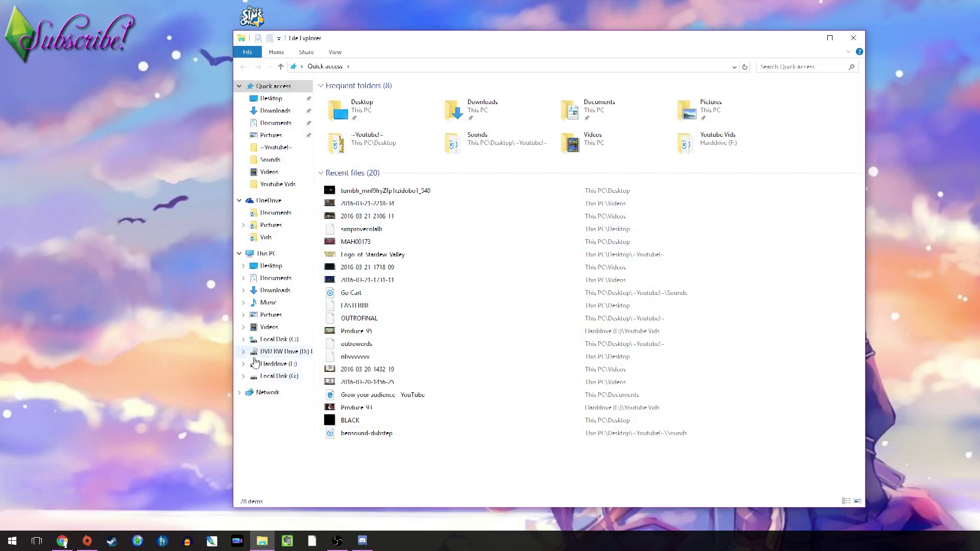
left_click(243, 339)
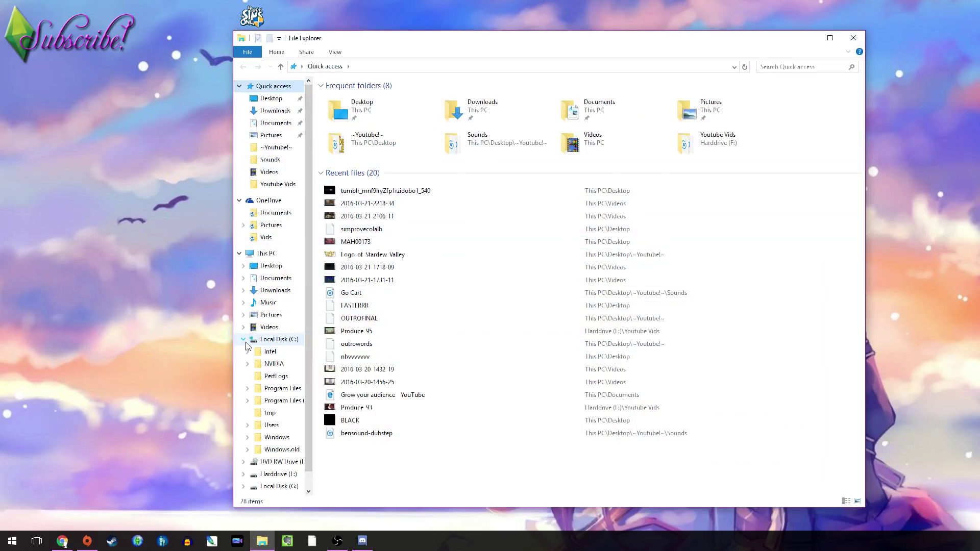
left_click(248, 402)
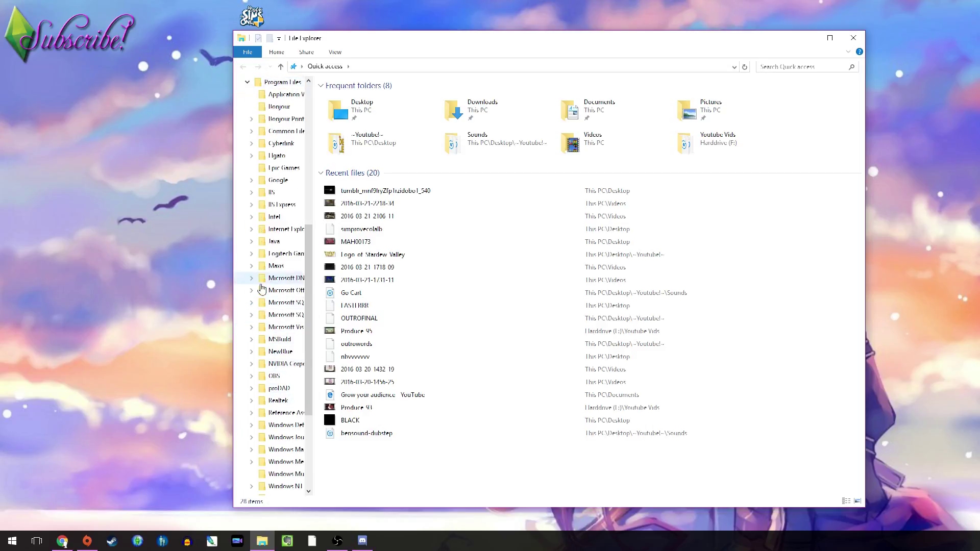
left_click(276, 266)
double_click(374, 98)
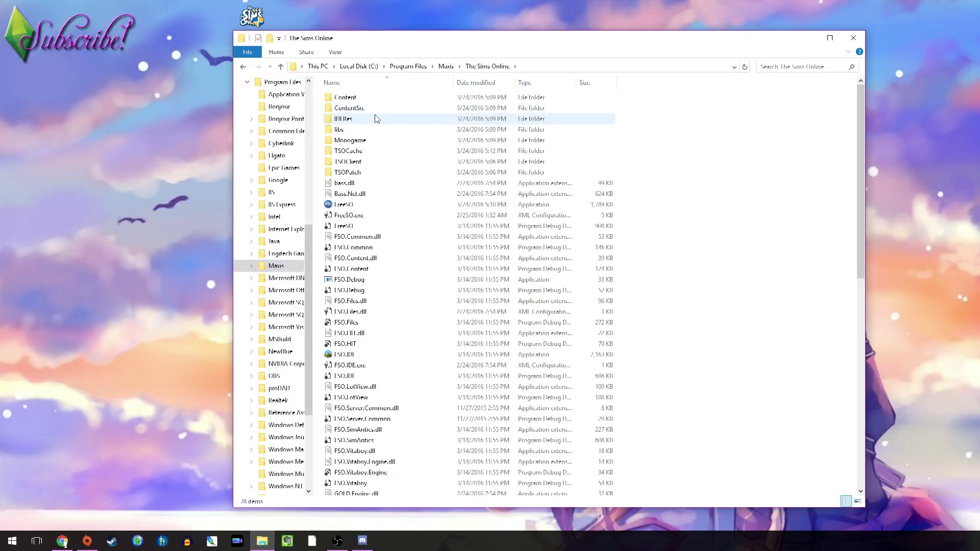
- Launch the FreeSO application from The Sims Online folder and move its game window fully into view on the desktop
left_click(347, 207)
double_click(347, 206)
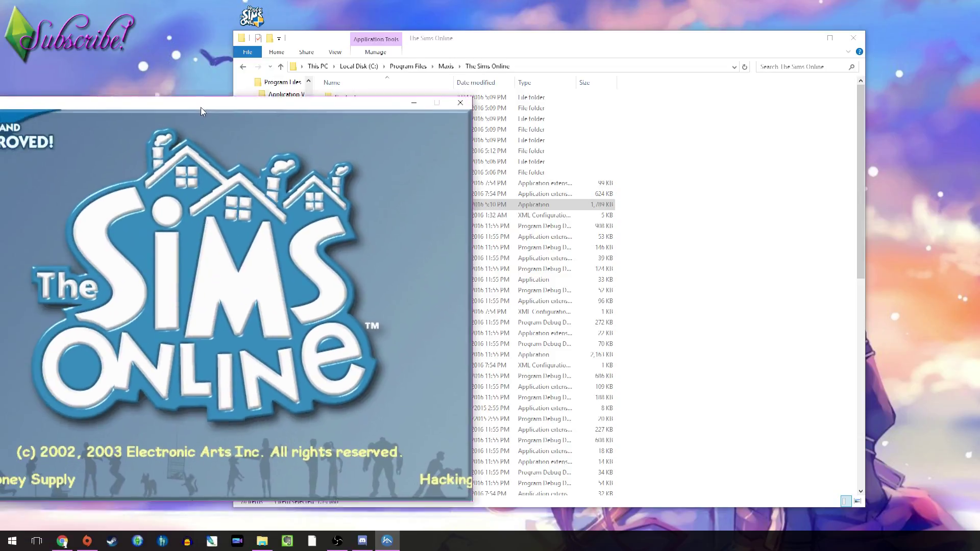
left_click_drag(198, 113, 534, 69)
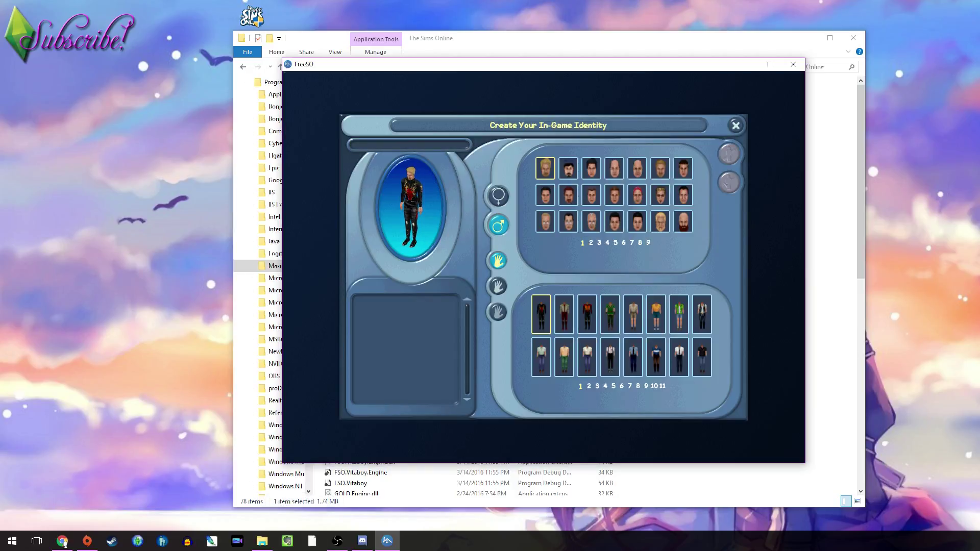
- Try the fourth head in the third row for the male character in FreeSO's identity creator, and close the game
key("alt+Tab")
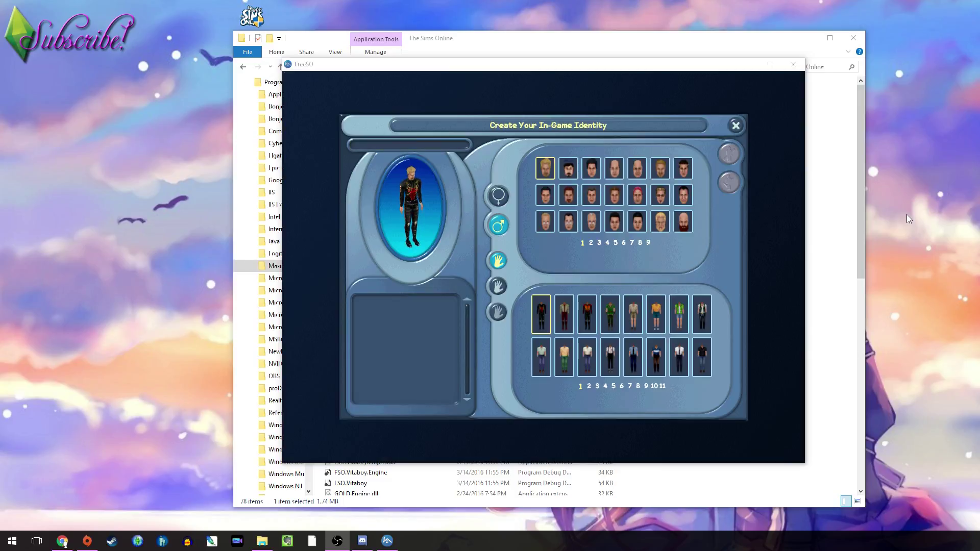
left_click(587, 203)
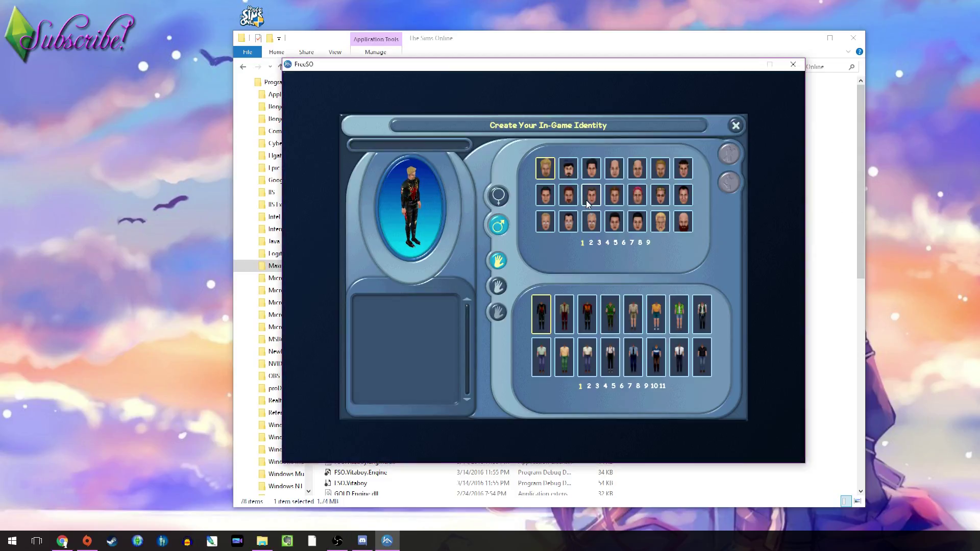
left_click(614, 222)
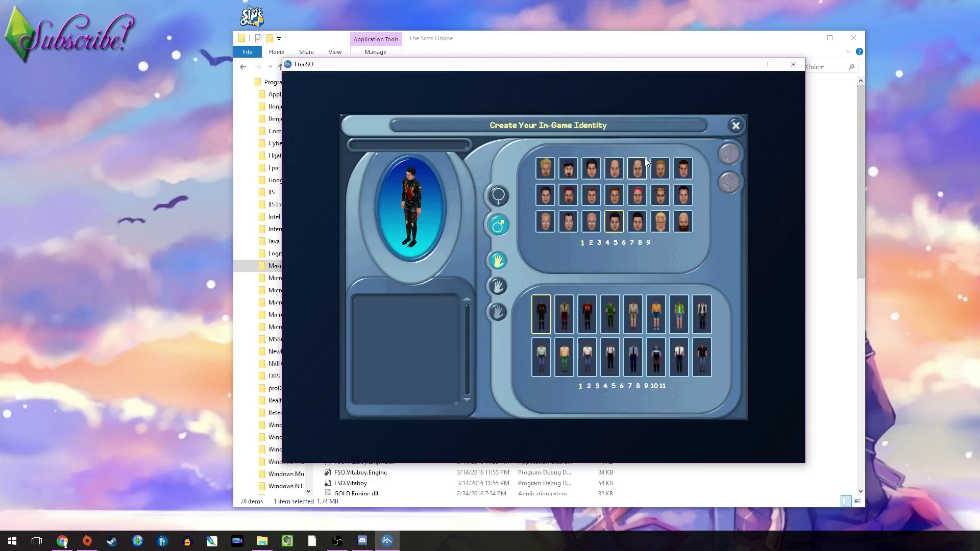
left_click(793, 64)
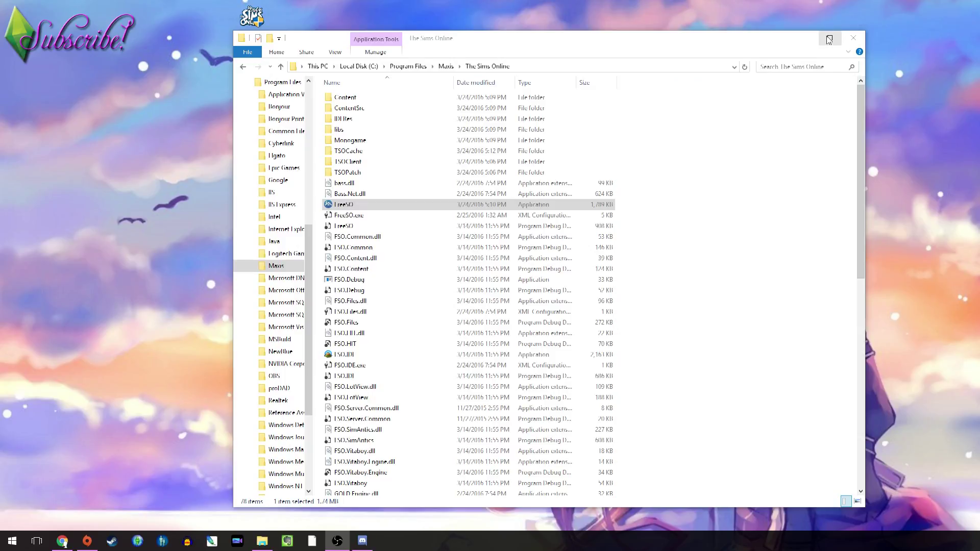